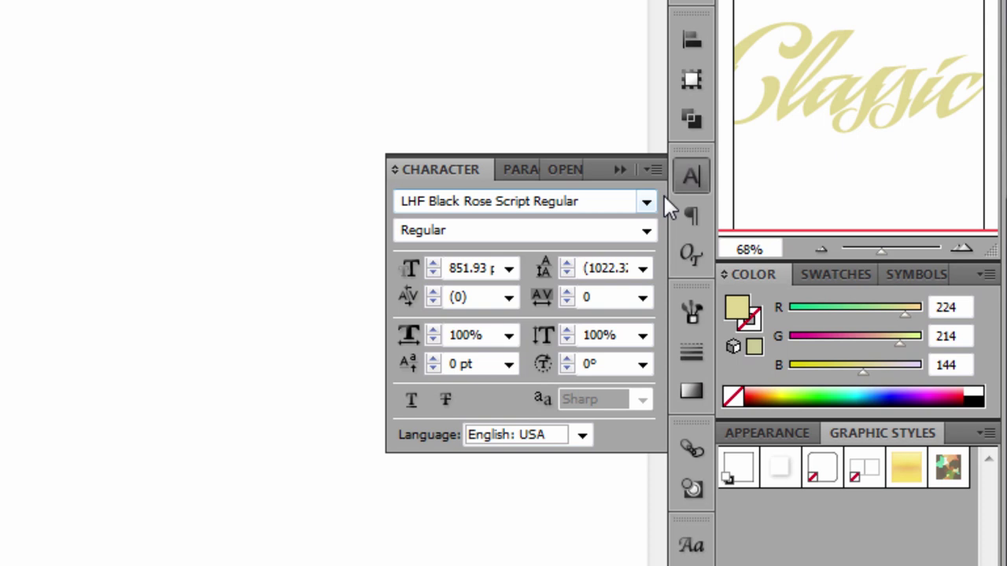
Type 'Classic' on the artboard in the pale yellow LHF Black Rose Script font, fixing typos.
click(862, 143)
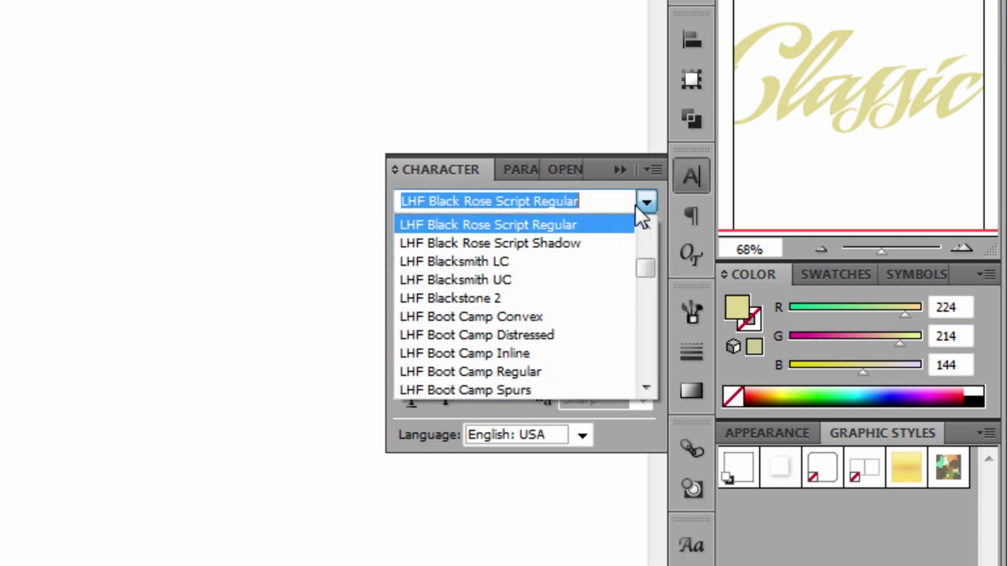
click(646, 203)
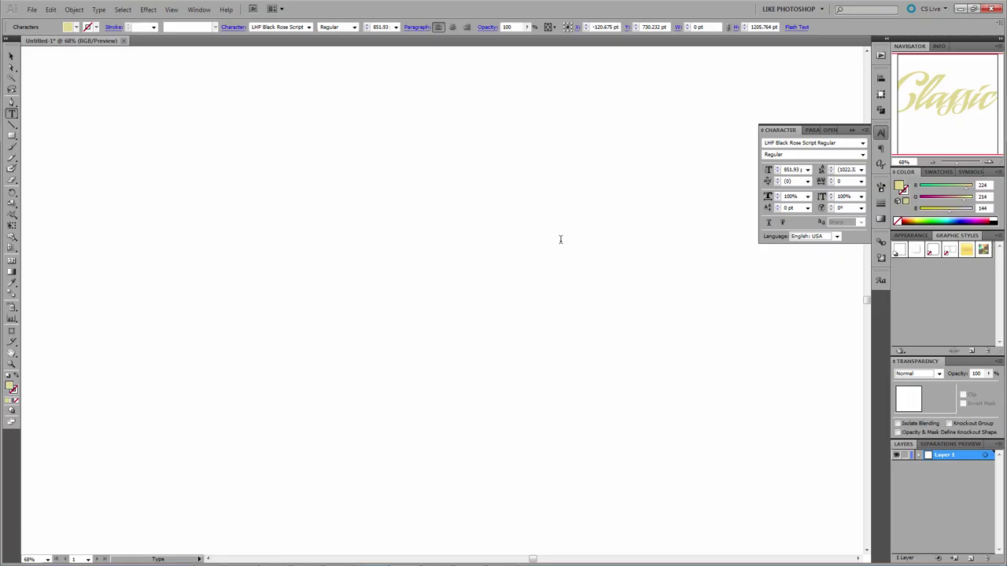
text(Classic)
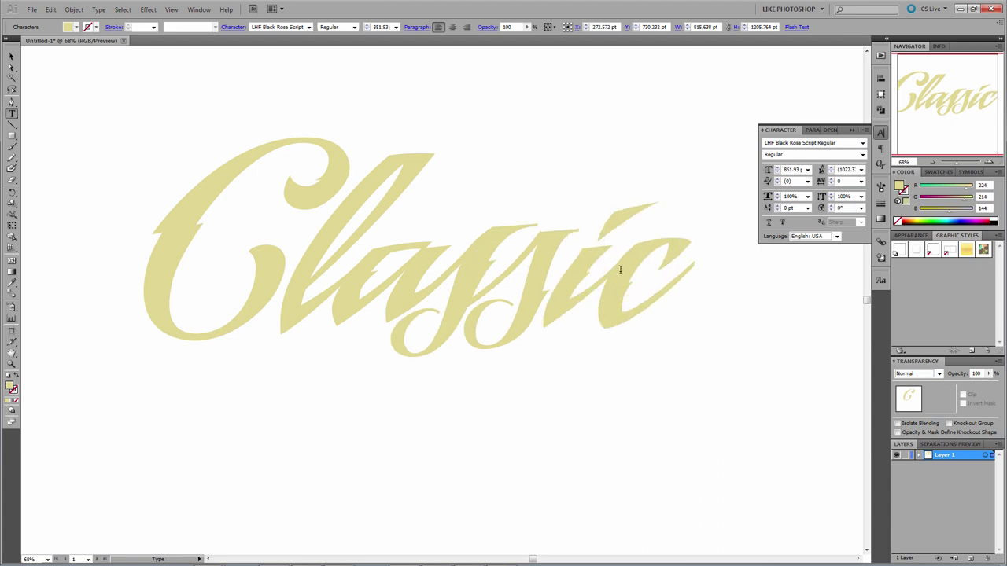
key(BackSpace)
key(BackSpace)
key(BackSpace)
key(BackSpace)
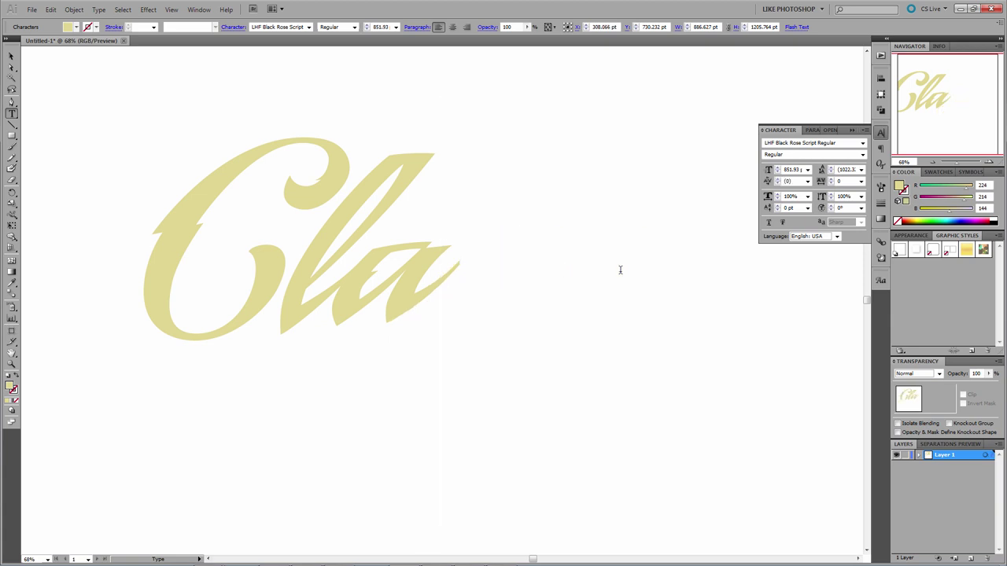
text(ss)
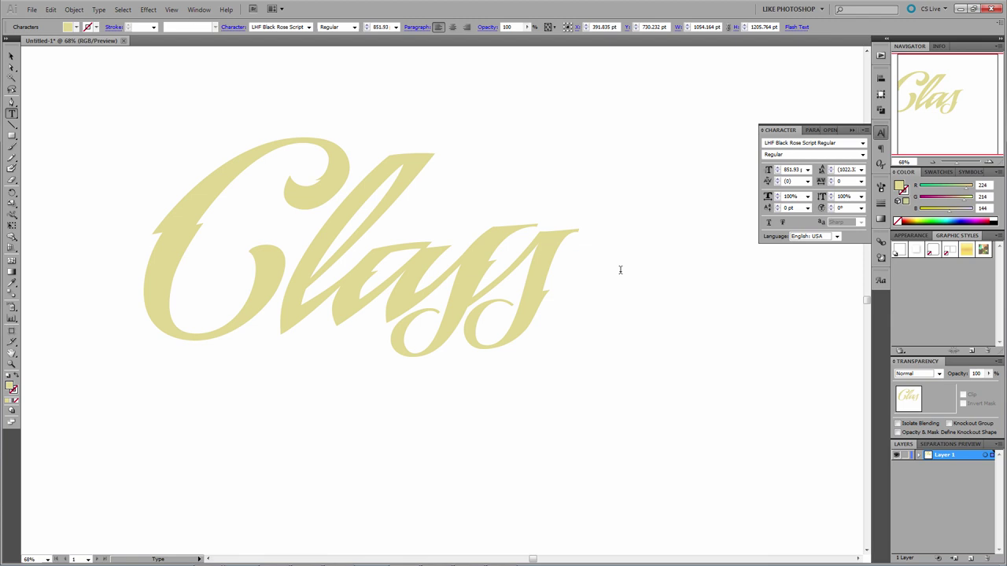
key(BackSpace)
key(BackSpace)
text(ss)
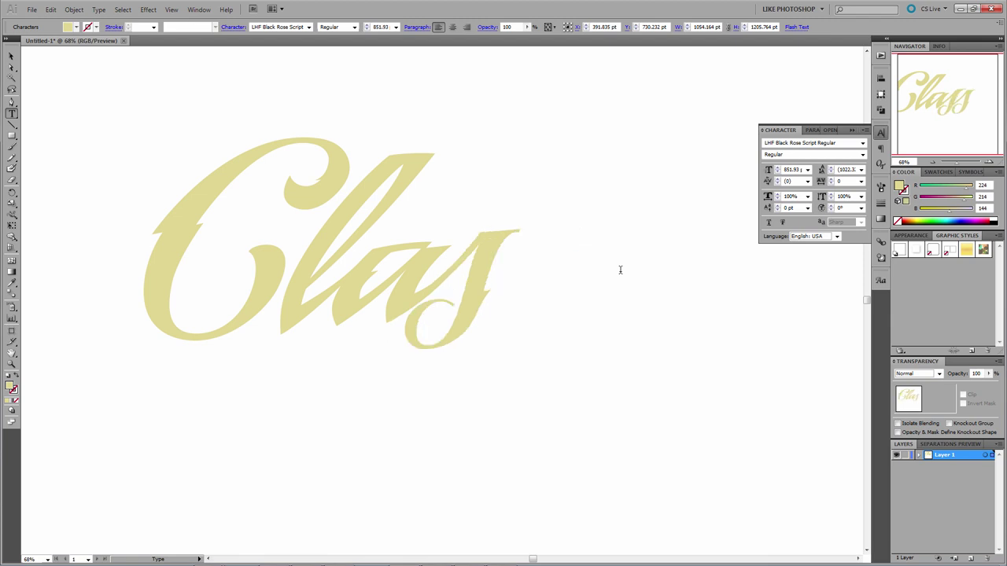
text(ic)
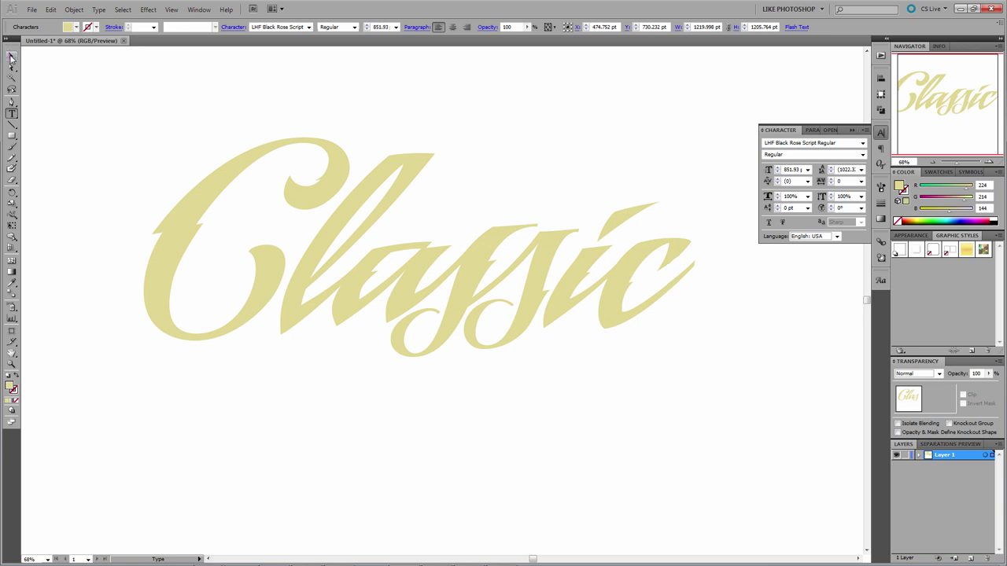
Select the Classic text object and zoom in to inspect the tops of the letters.
click(11, 57)
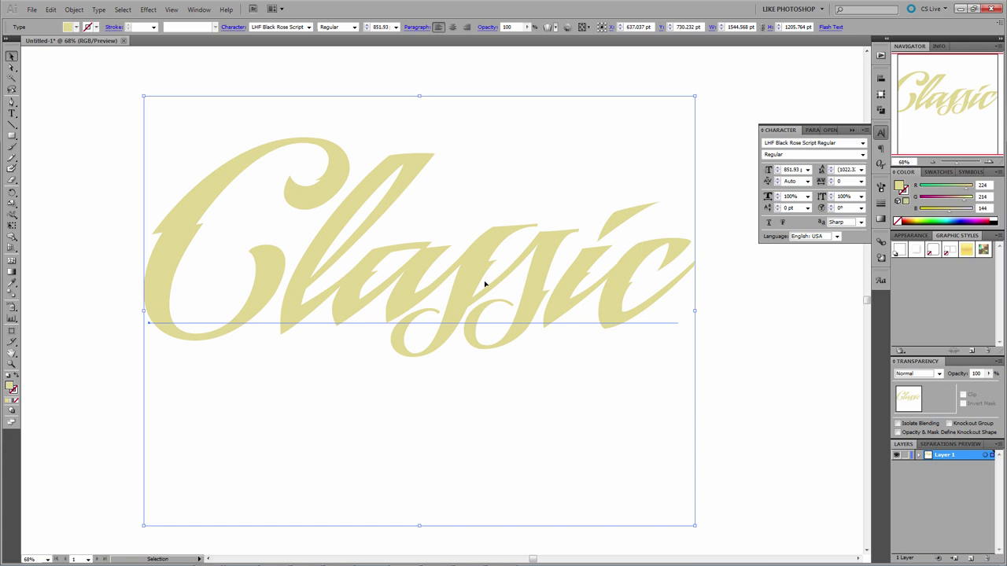
key(ctrl)
key(ctrl)
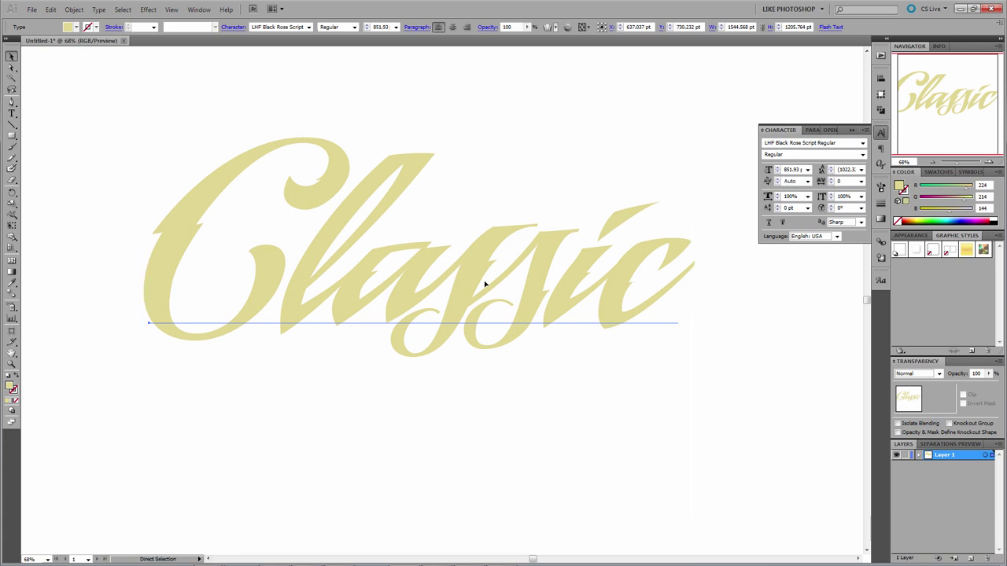
key(ctrl)
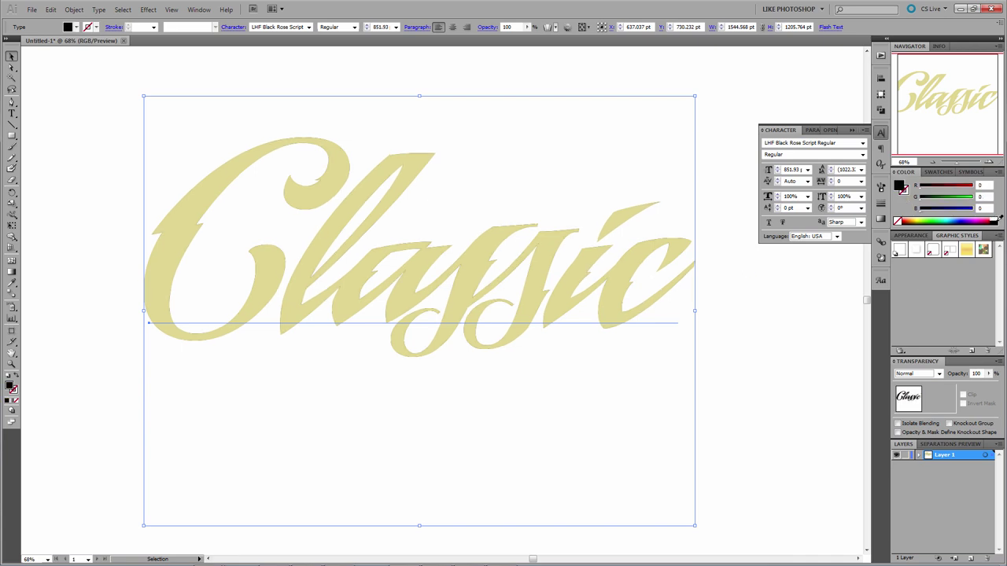
click(524, 186)
drag(524, 187, 582, 292)
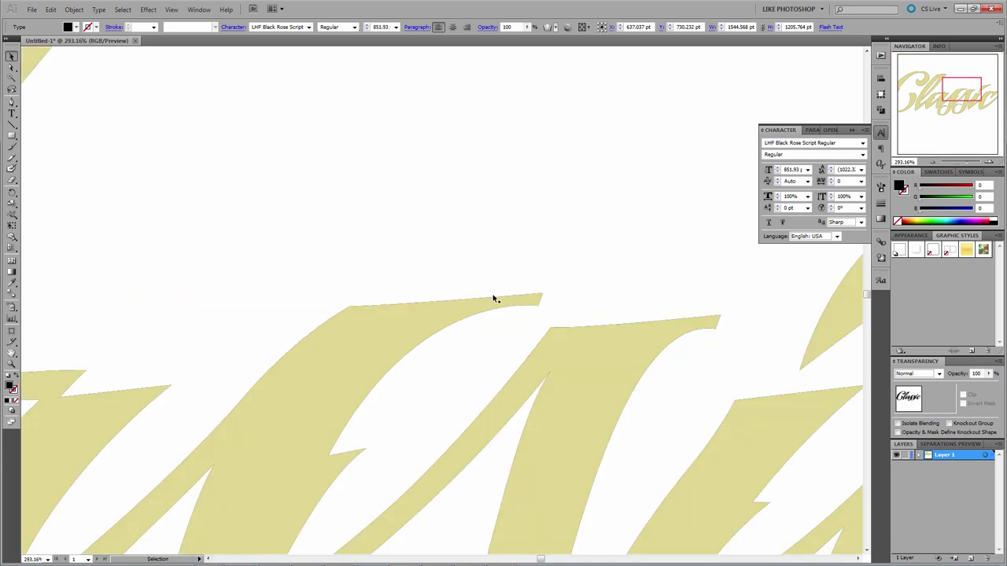
key(ctrl+0)
Switch the Classic text to LHF Black Rose Script Shadow and deselect to view it.
click(641, 197)
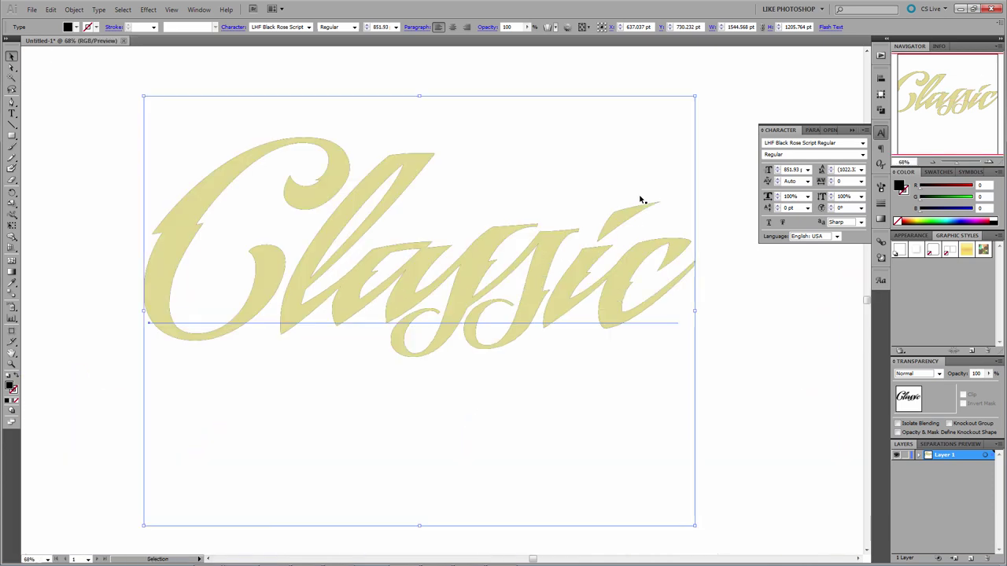
click(862, 143)
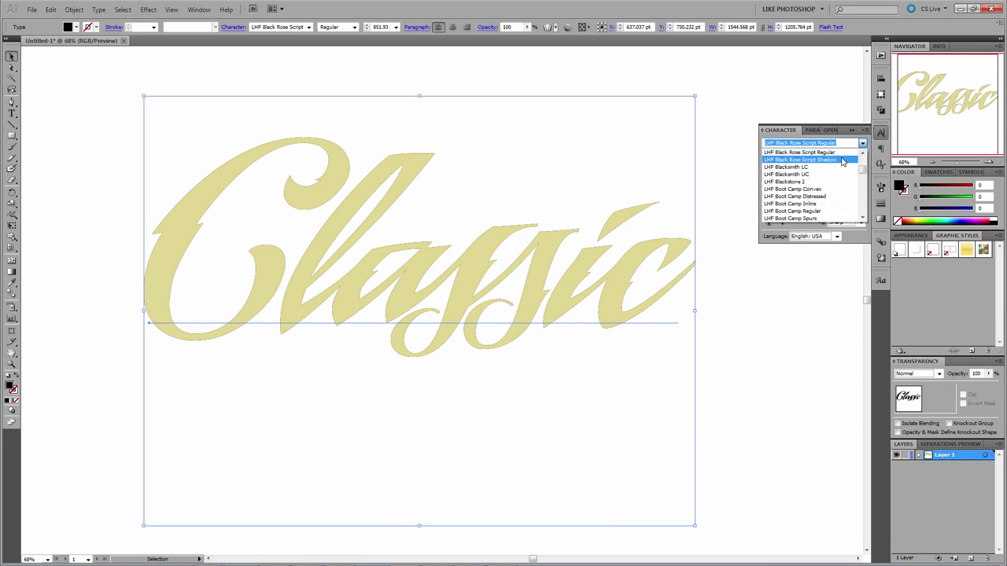
click(841, 160)
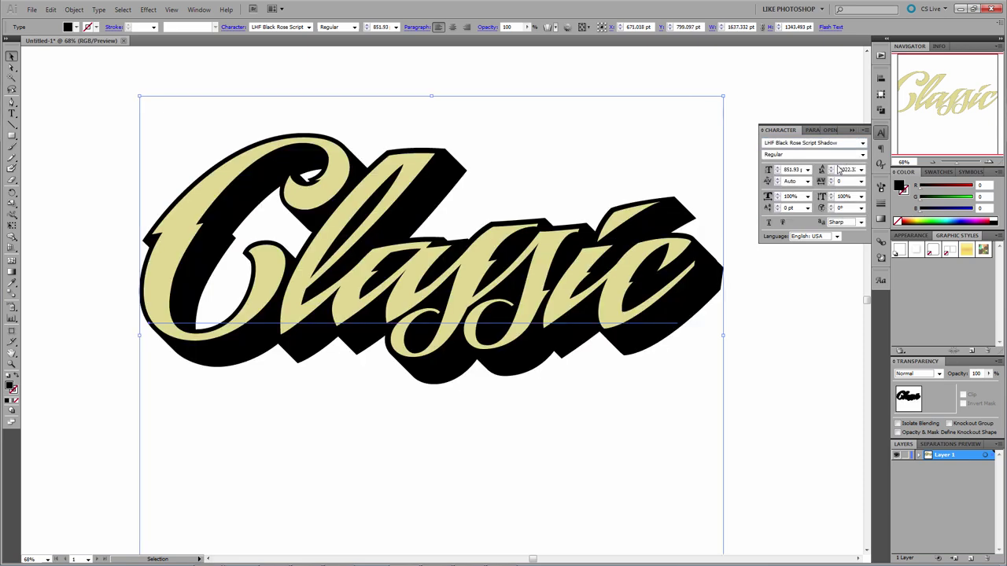
click(781, 343)
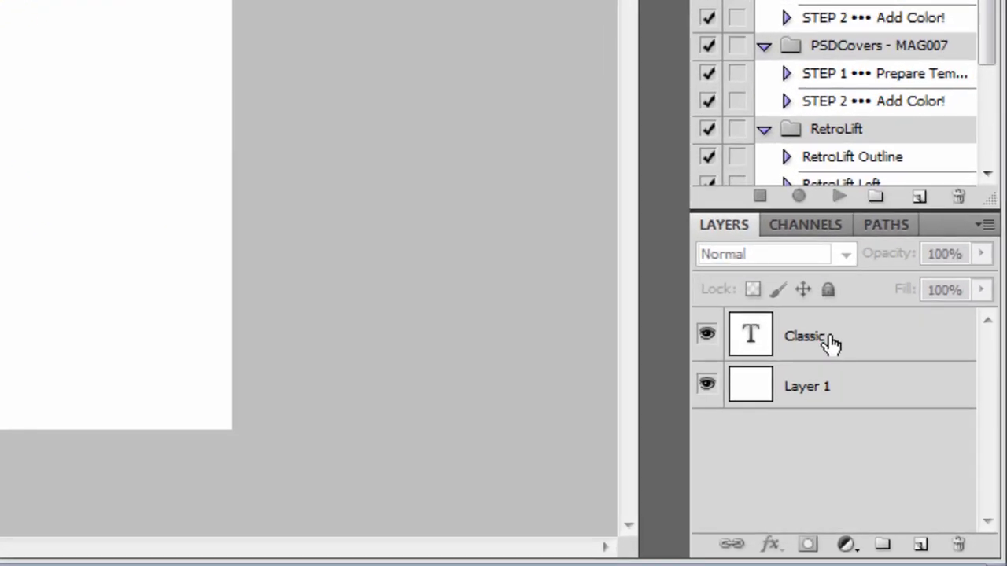
Duplicate the Classic layer and move Classic copy below the original, above Layer 1.
click(880, 415)
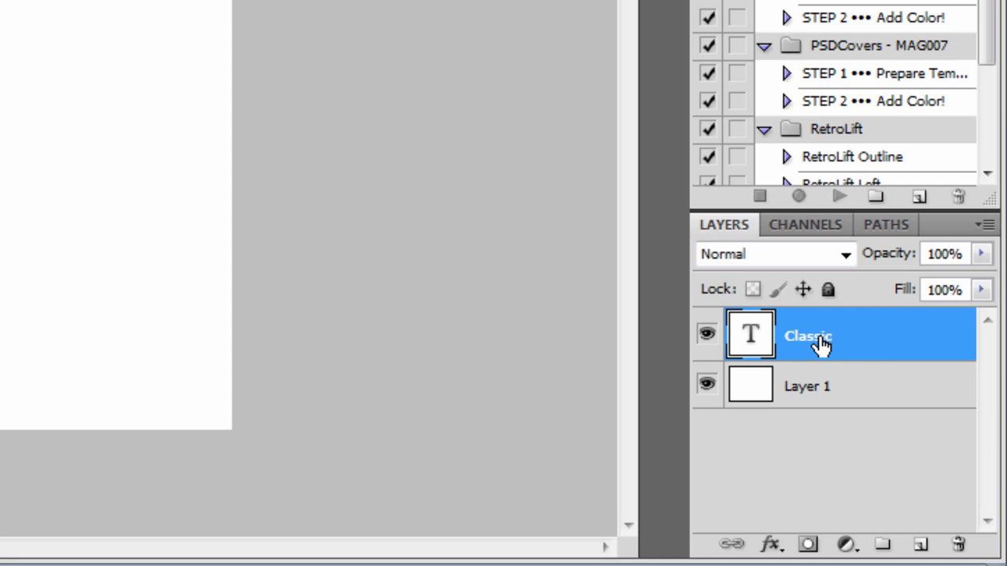
drag(820, 344, 920, 543)
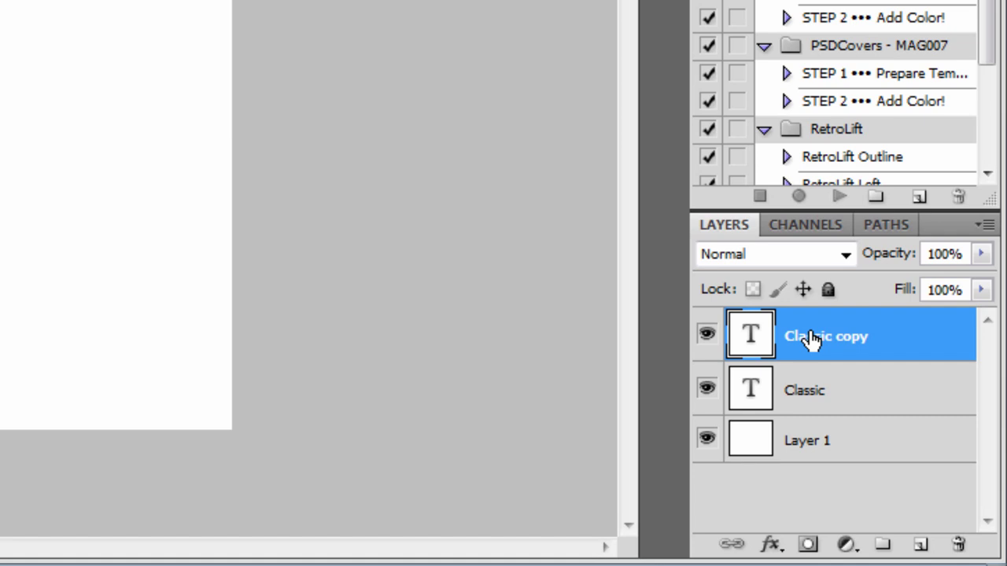
drag(810, 339, 811, 405)
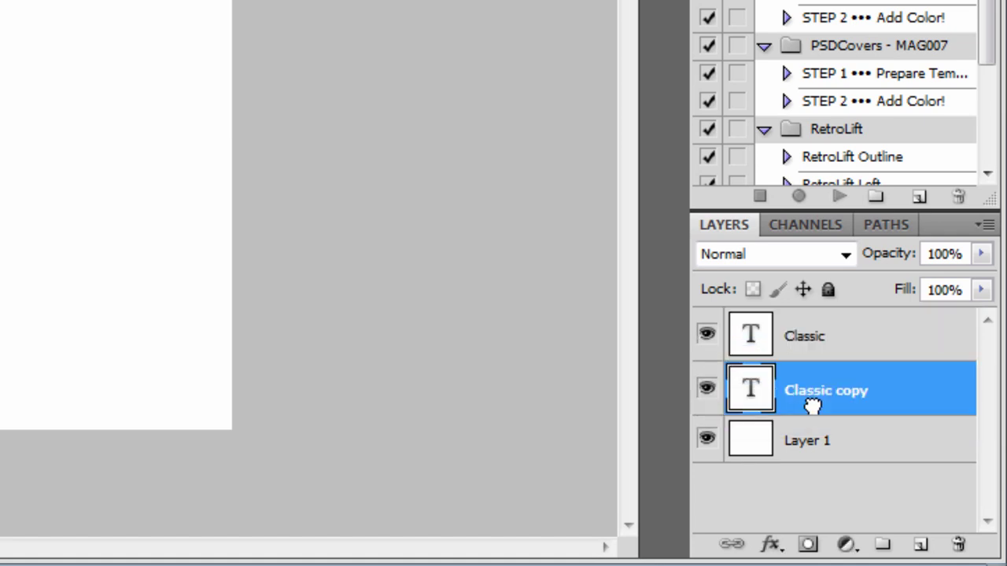
Make the Classic copy text black in LHF Black Rose Script Shadow and commit the edit.
double_click(751, 389)
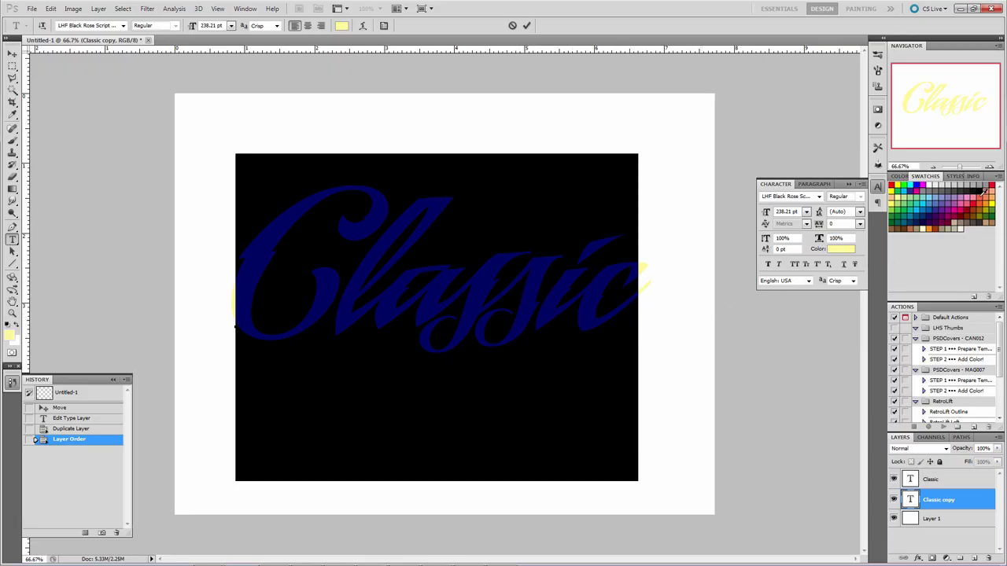
click(983, 187)
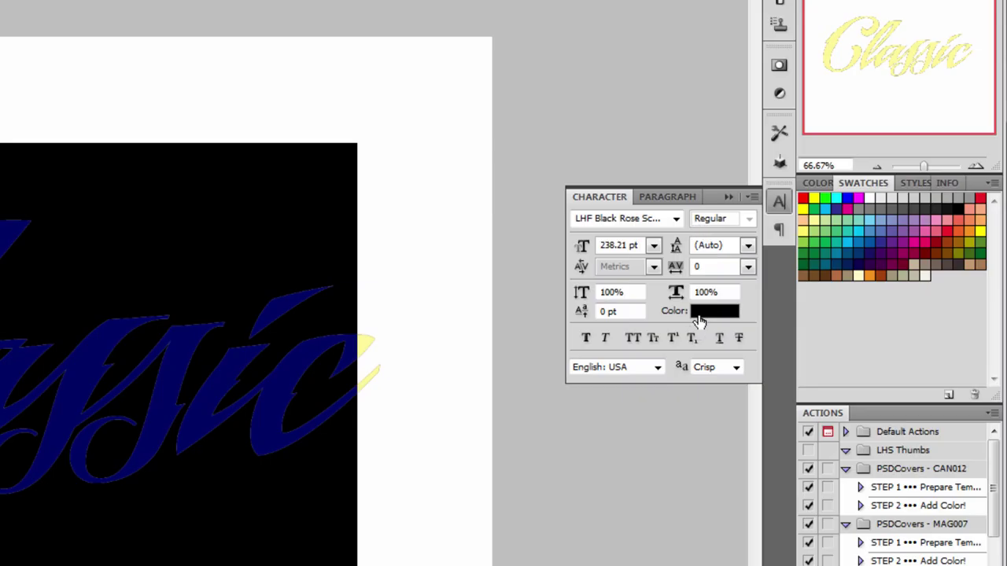
click(675, 218)
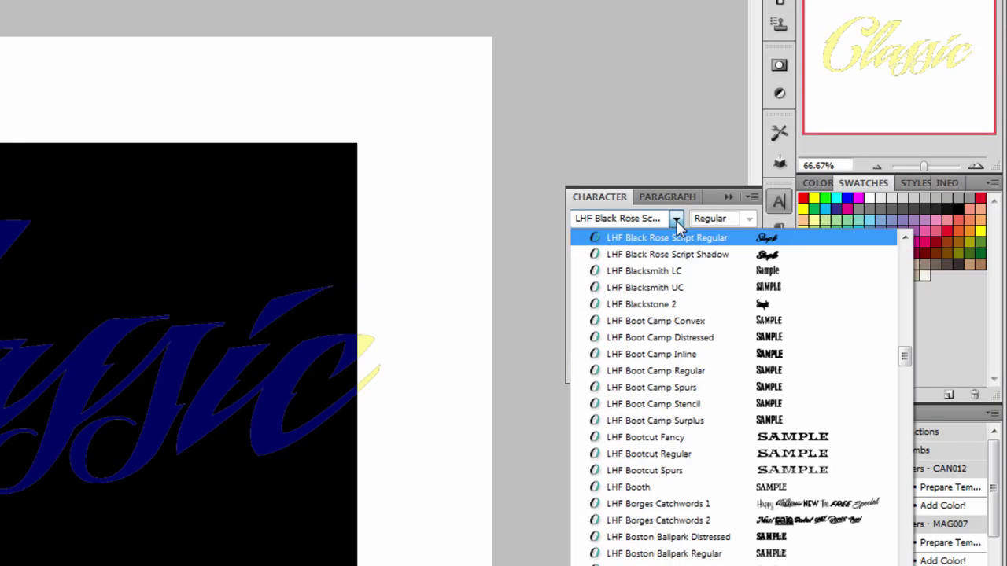
click(686, 255)
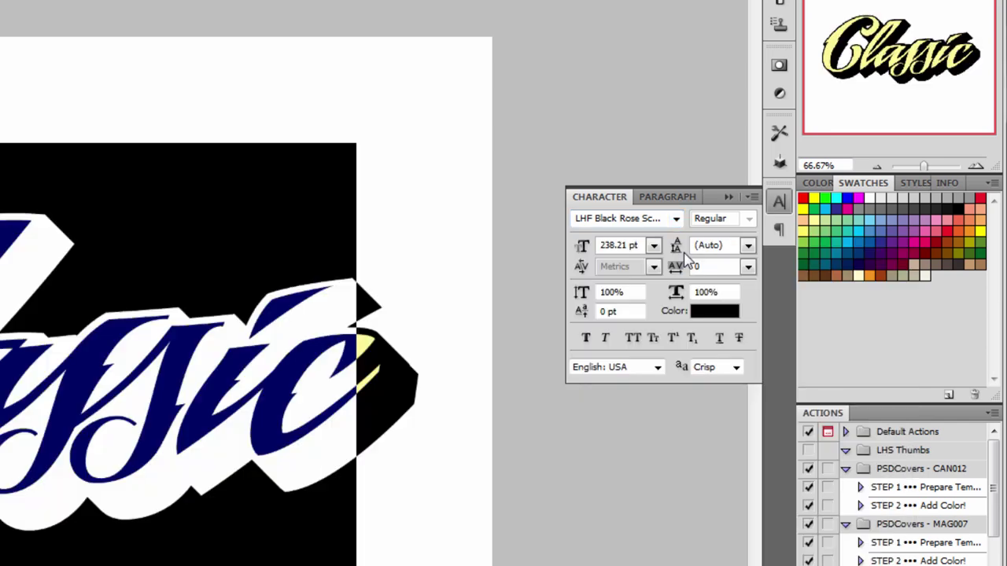
key(ctrl+Return)
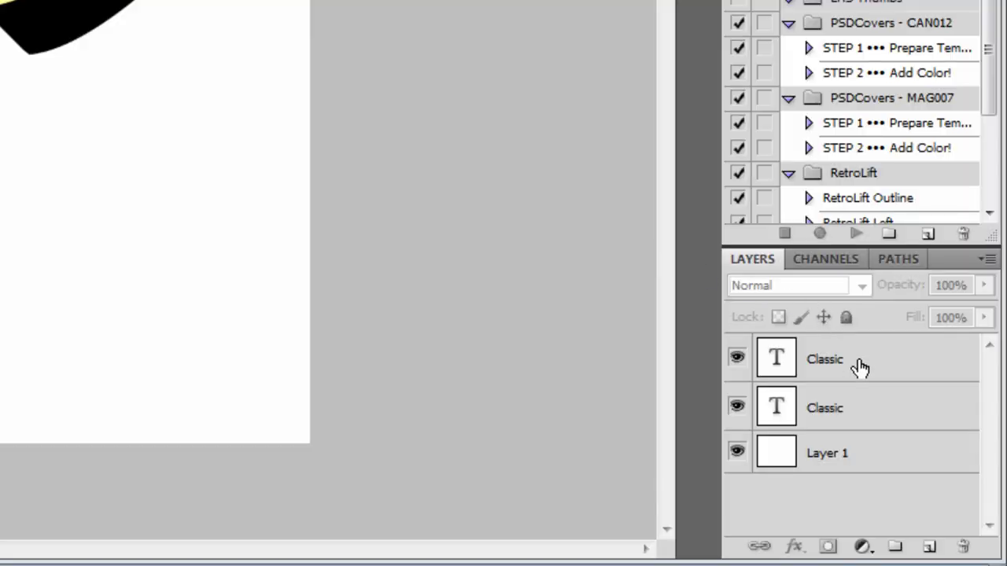
Duplicate the top Classic layer, hide the original, and rasterize the new Classic copy.
click(942, 479)
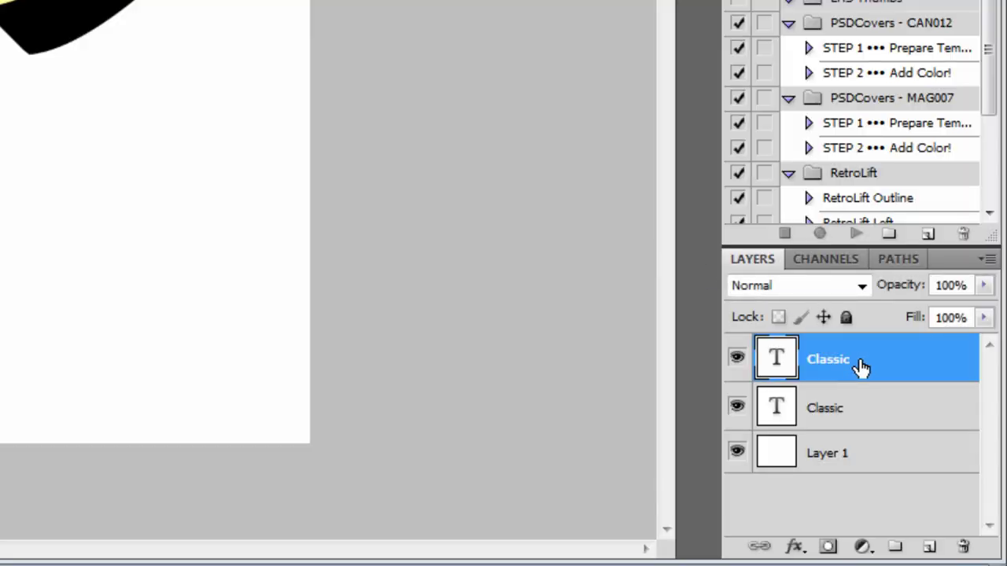
drag(862, 366, 926, 544)
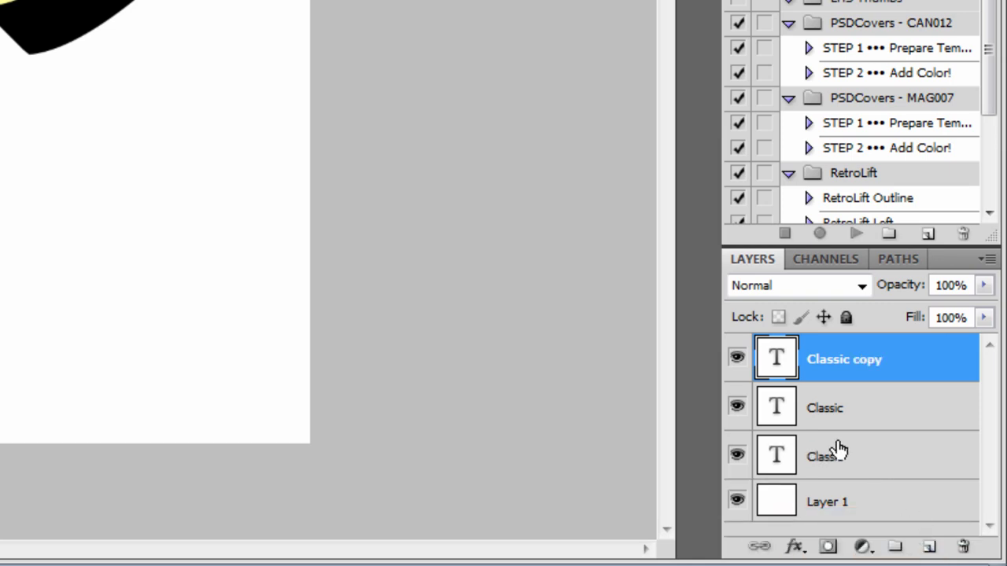
click(737, 407)
right_click(834, 370)
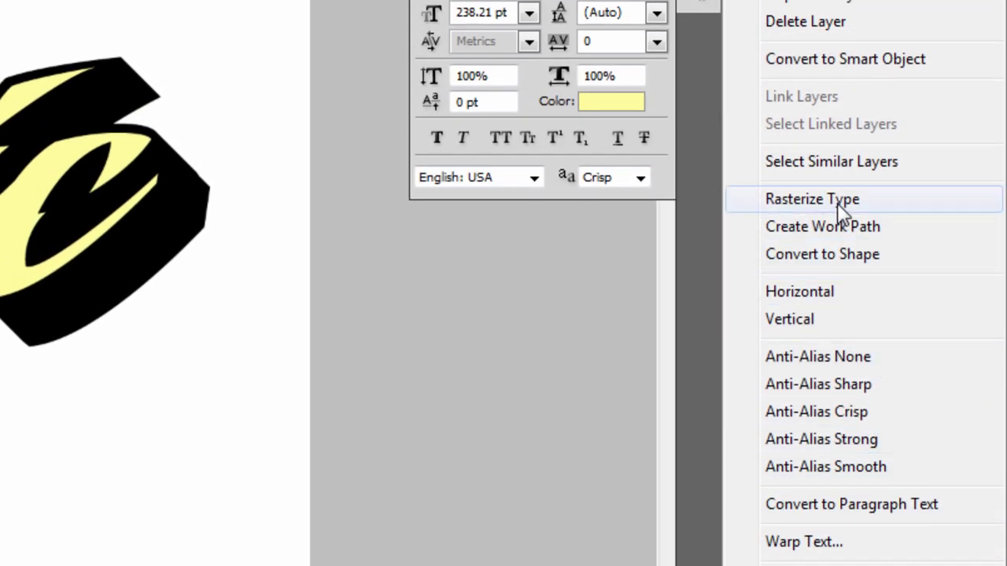
click(836, 205)
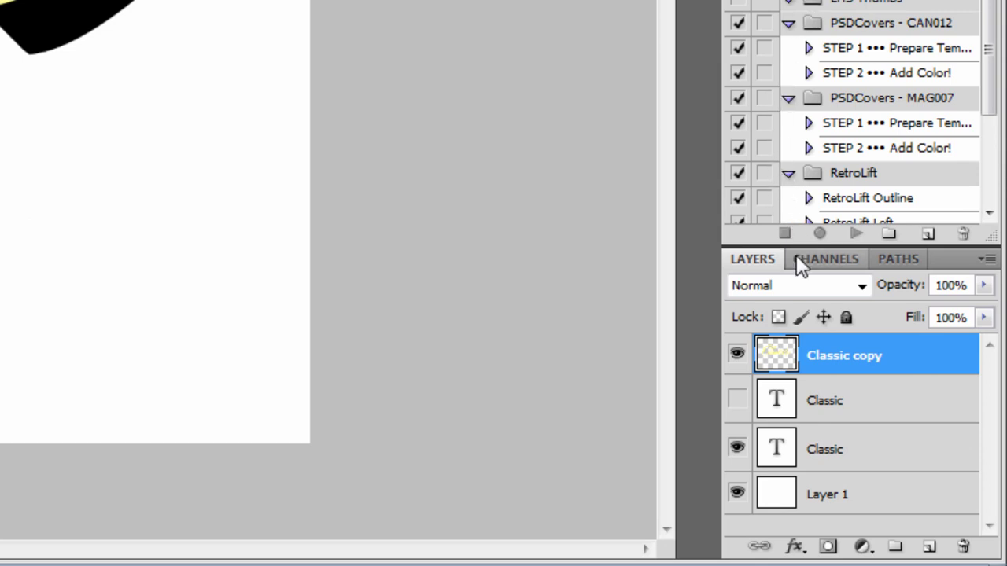
Load the Classic copy lettering as a selection, contract it inward, and add a new Layer 2.
ctrl+click(776, 359)
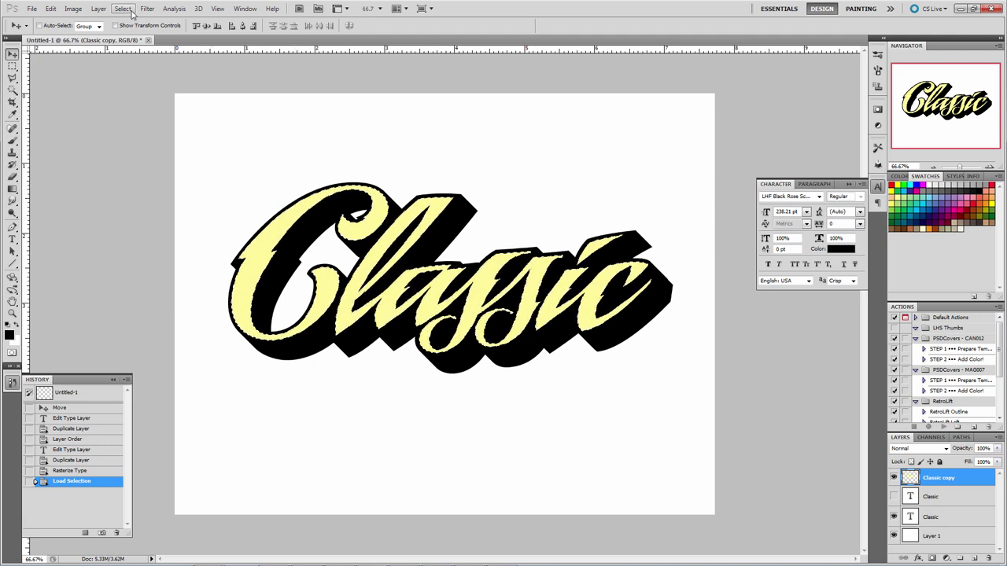
click(132, 12)
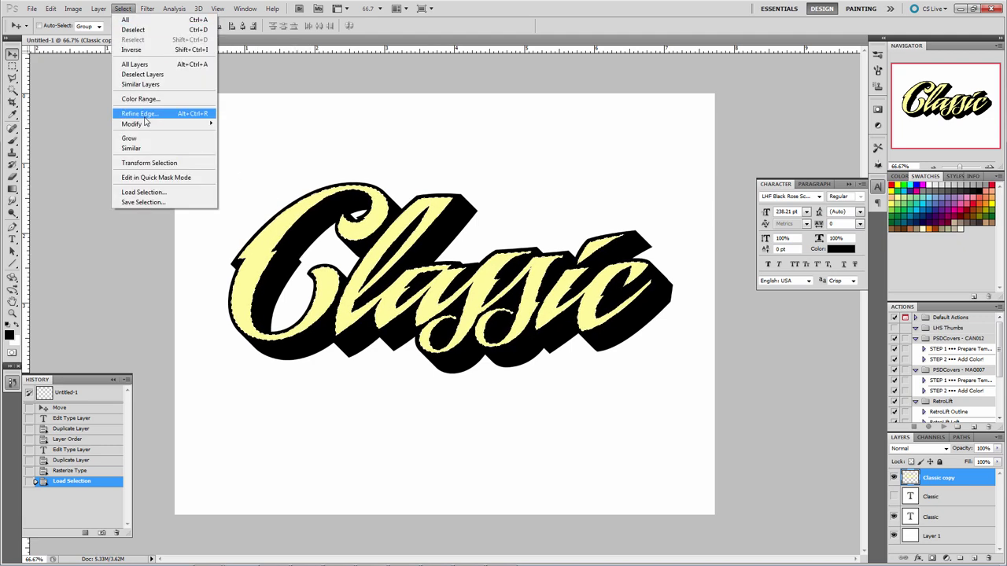
mouse_move(147, 124)
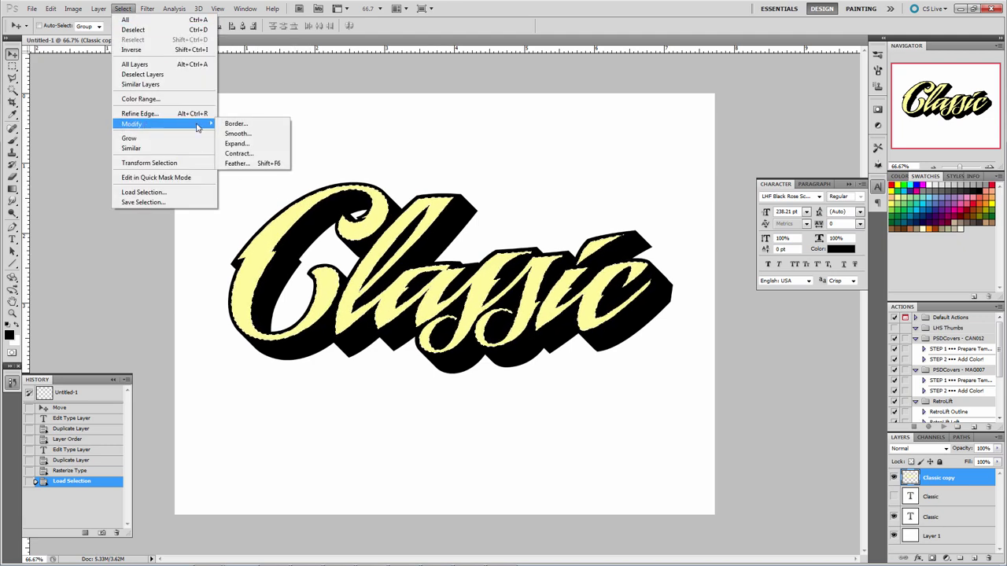
click(248, 155)
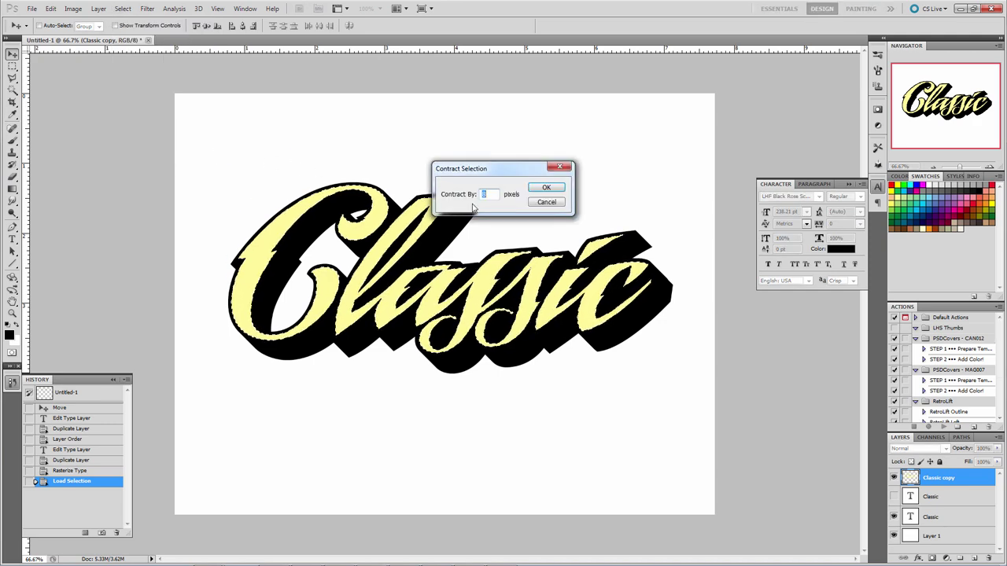
click(545, 189)
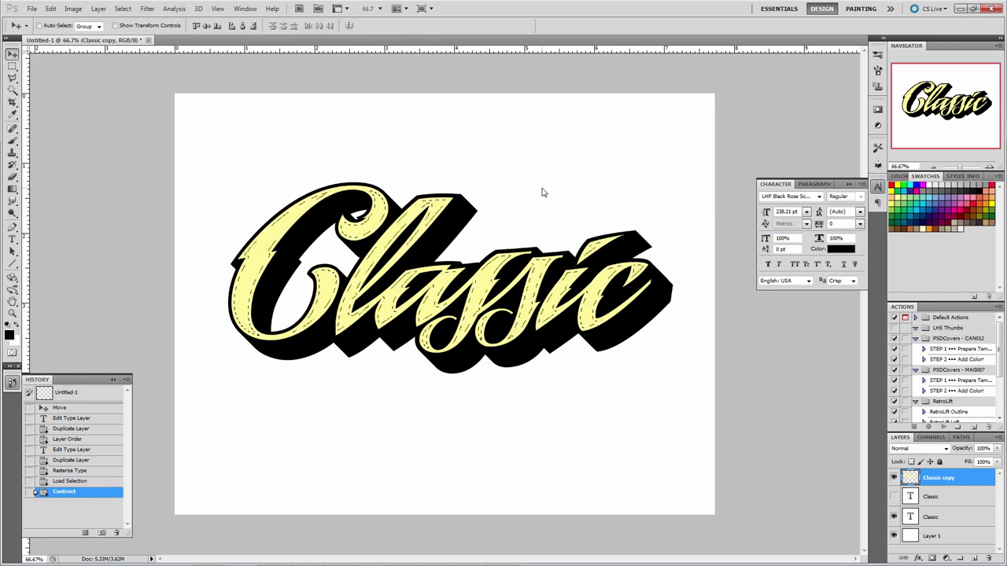
click(974, 558)
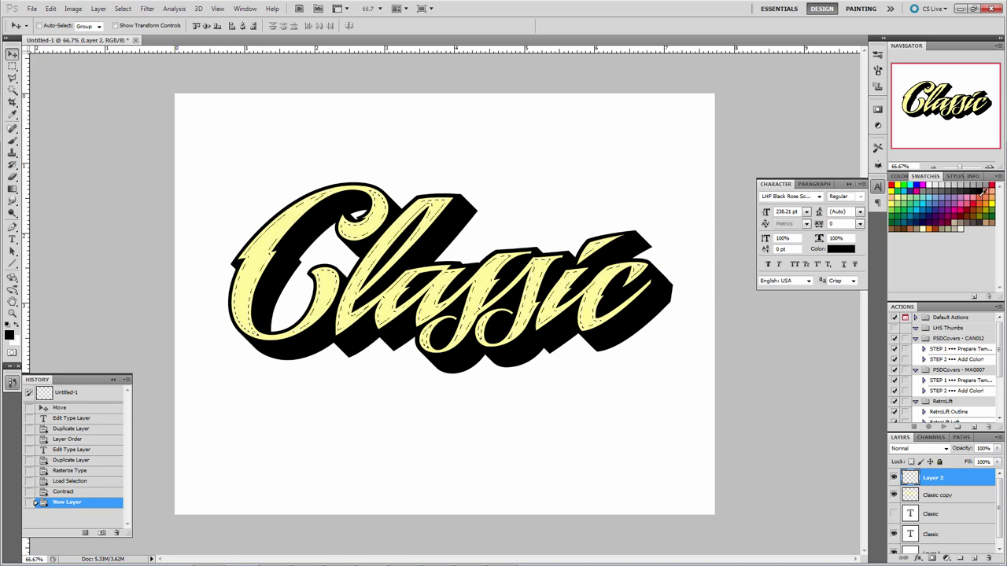
Fill the inset on Layer 2 with a salmon-red-to-yellow gradient running downward, then deselect.
click(979, 197)
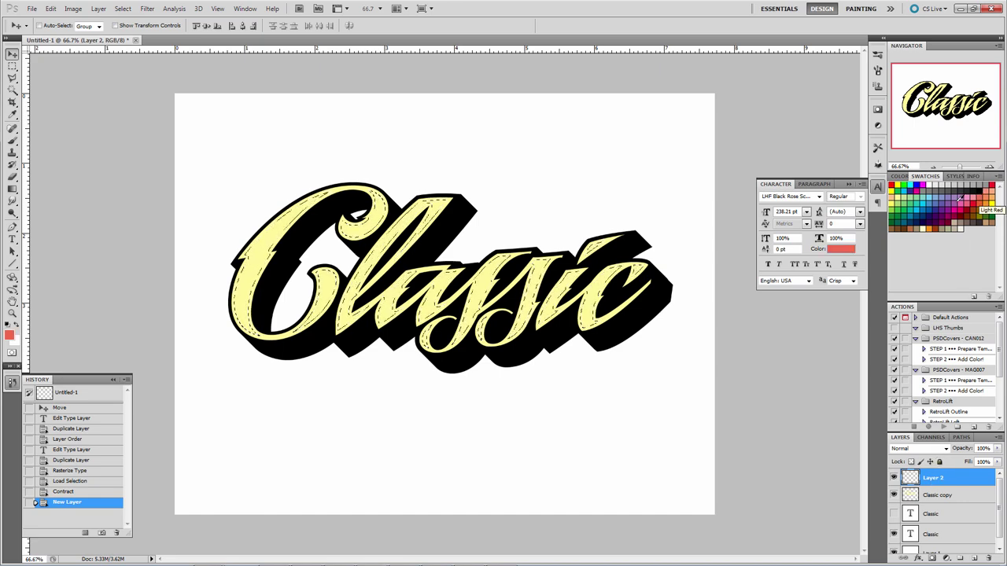
click(13, 190)
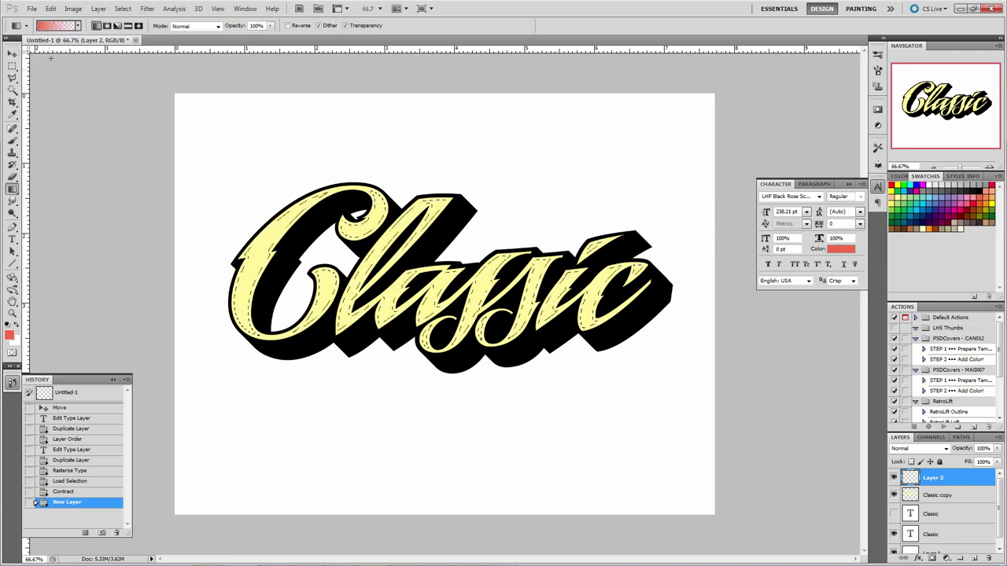
click(77, 26)
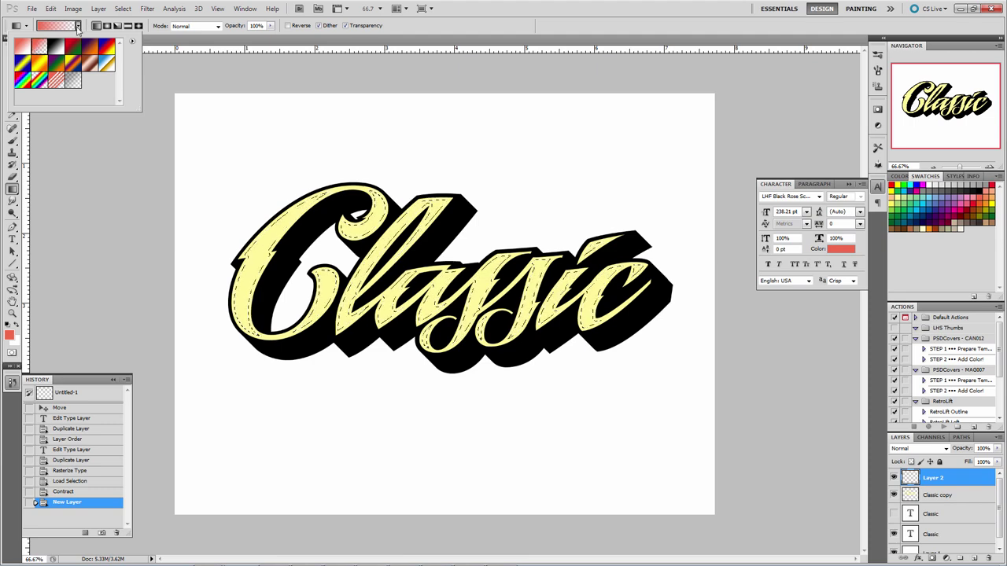
click(77, 27)
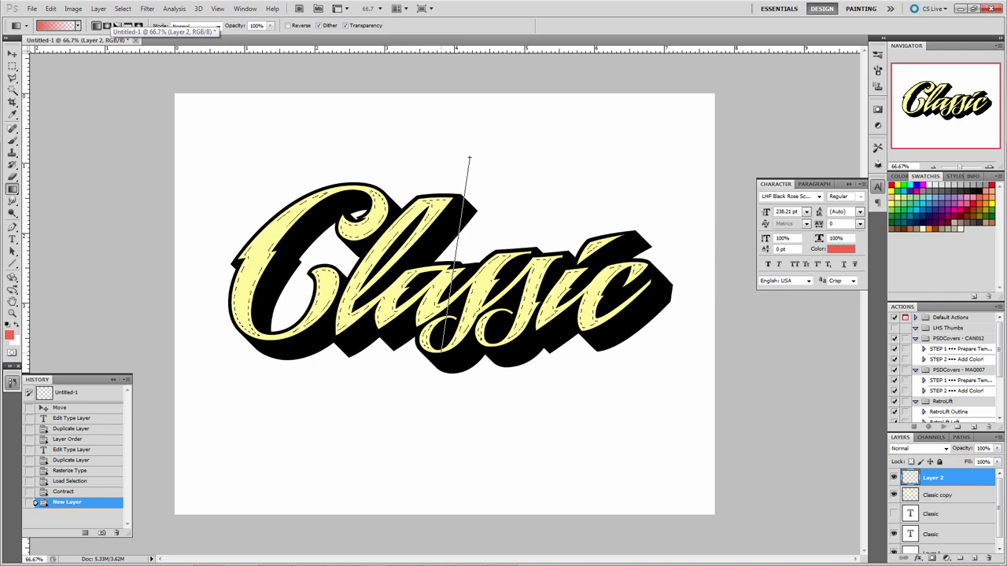
drag(435, 390, 434, 390)
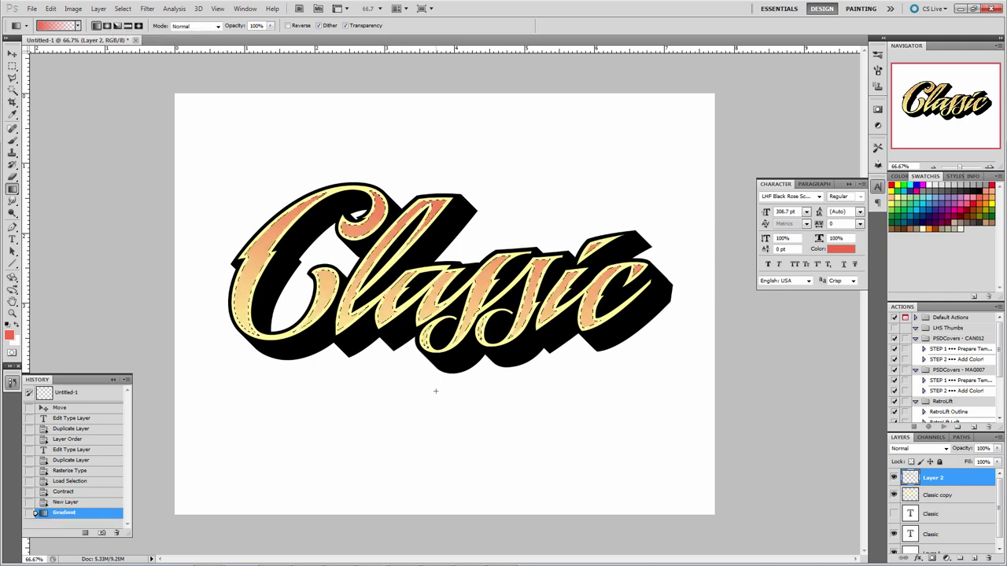
key(ctrl+d)
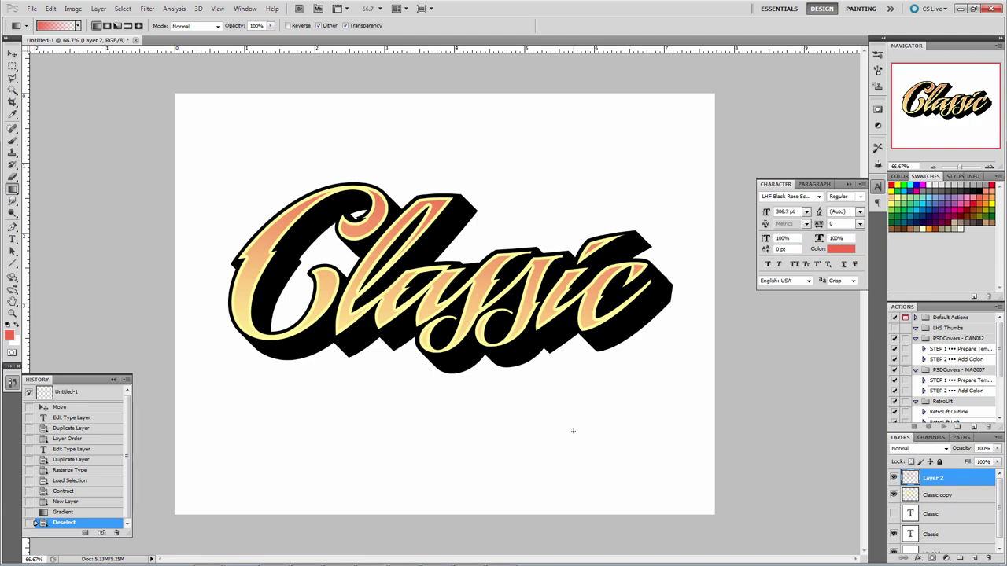